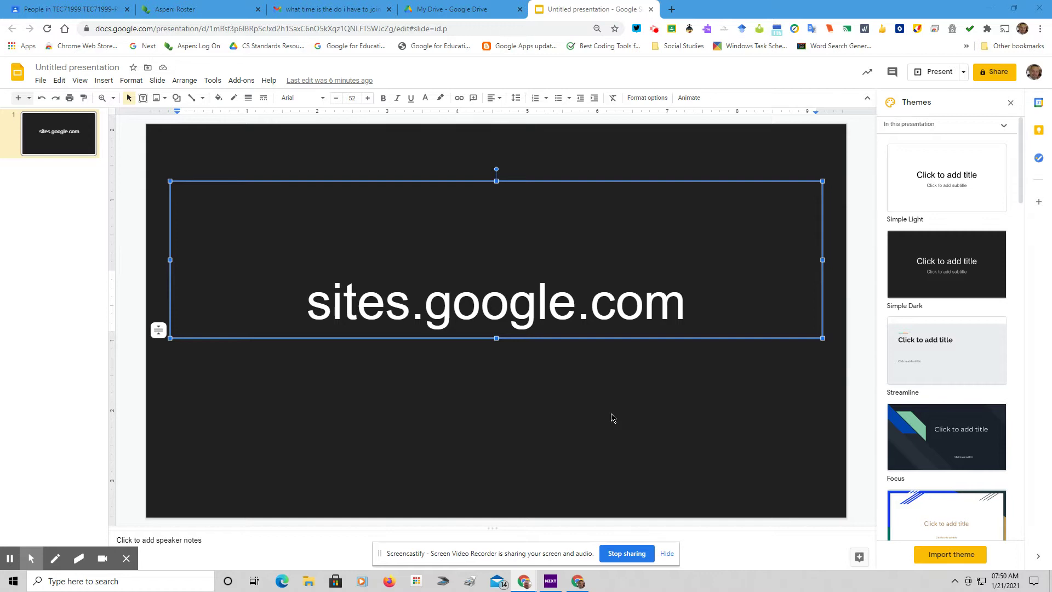
Step: Select the slide's sites.google.com text and the address bar, then switch to the 'My Drive' tab
left_click(682, 306)
left_click_drag(683, 305, 298, 312)
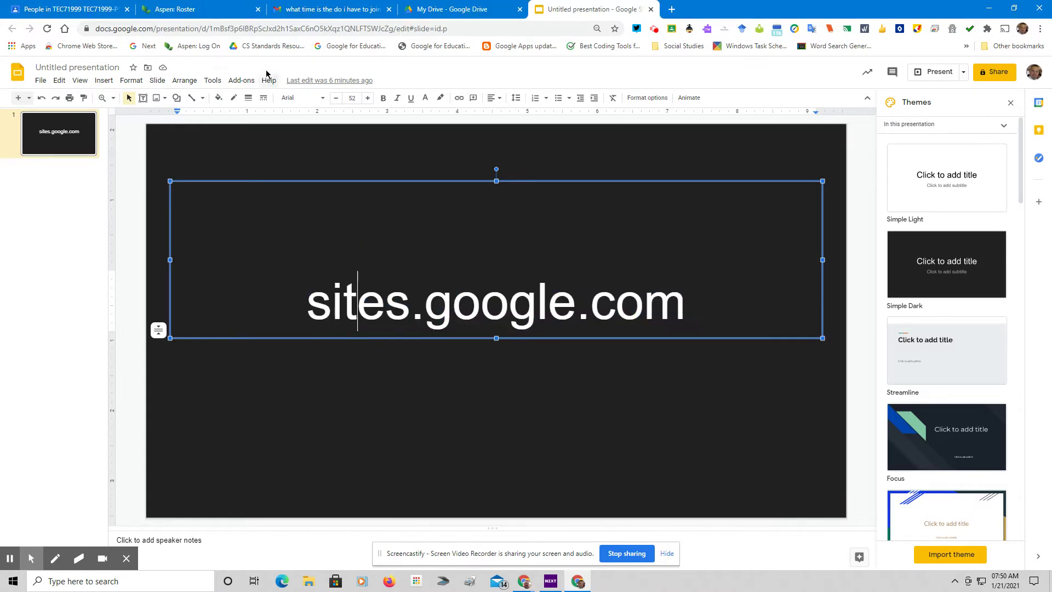
left_click(273, 29)
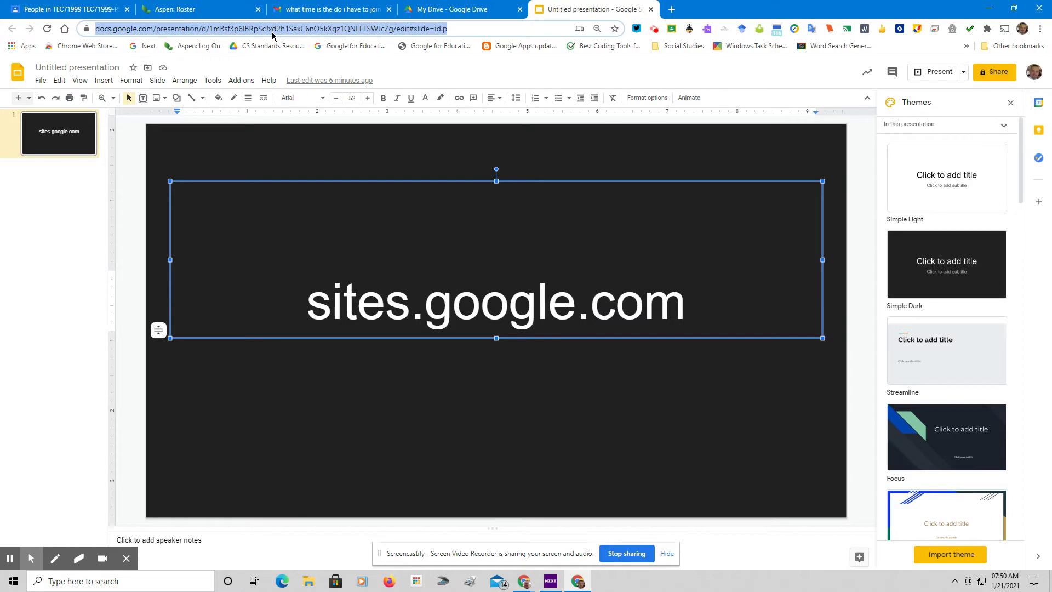
left_click(463, 12)
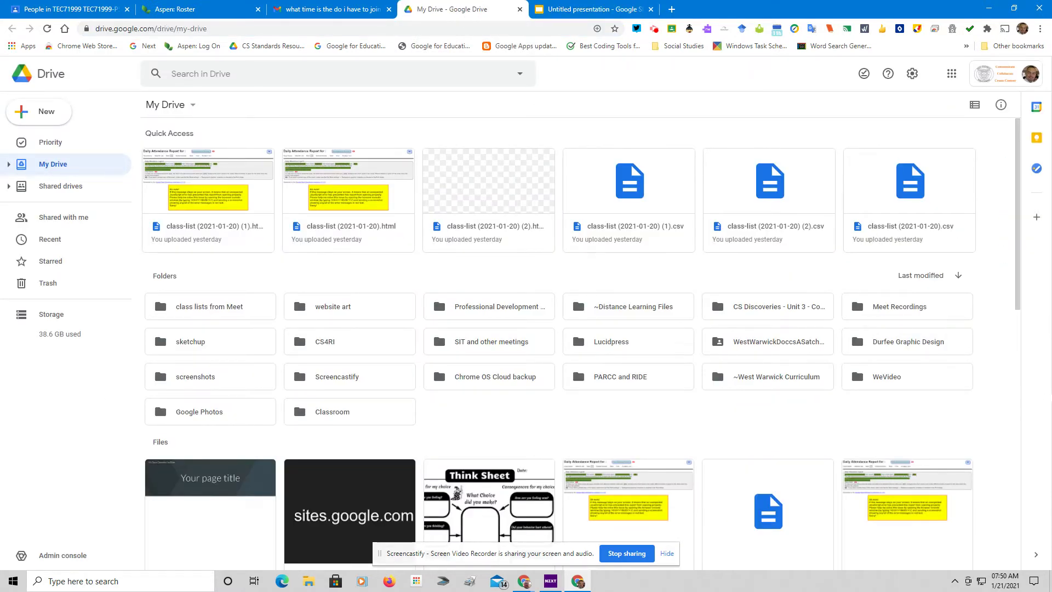
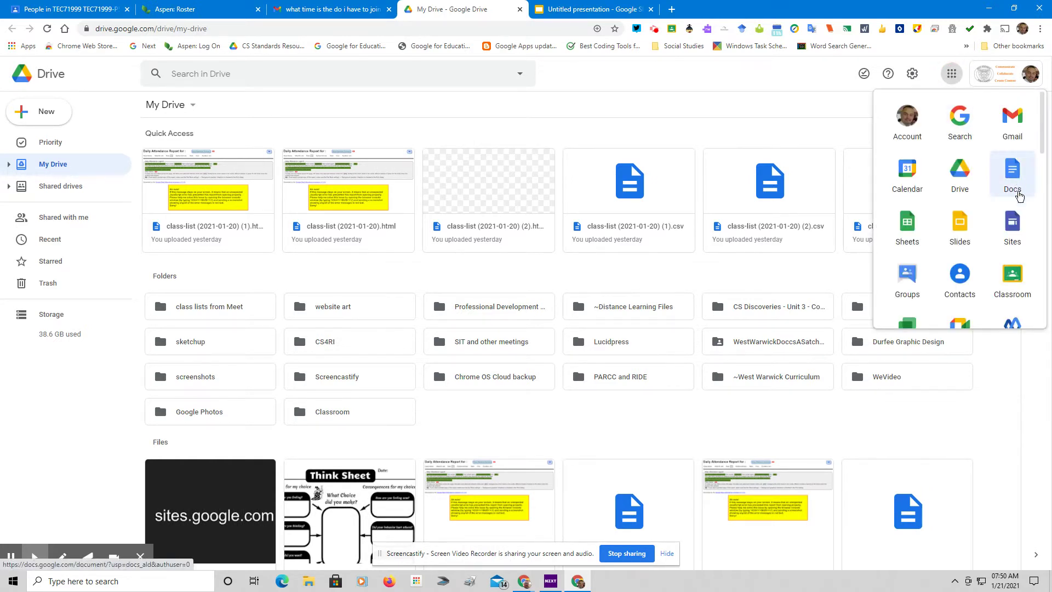
Step: Launch Google Sites in a new tab from the Google apps grid in Drive
left_click(1012, 226)
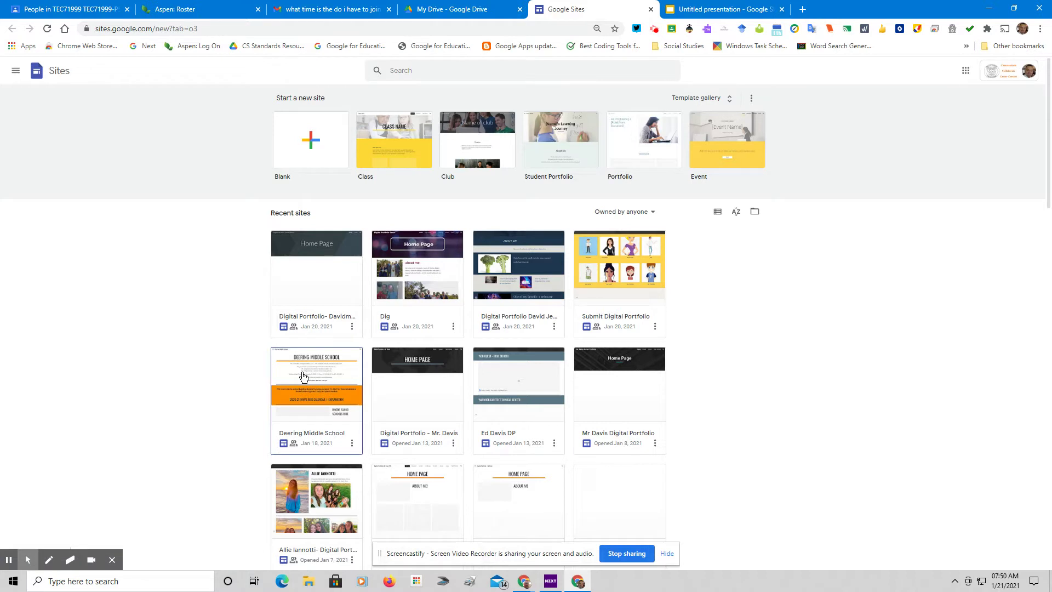
Step: Start a new site from the Blank template
left_click(333, 144)
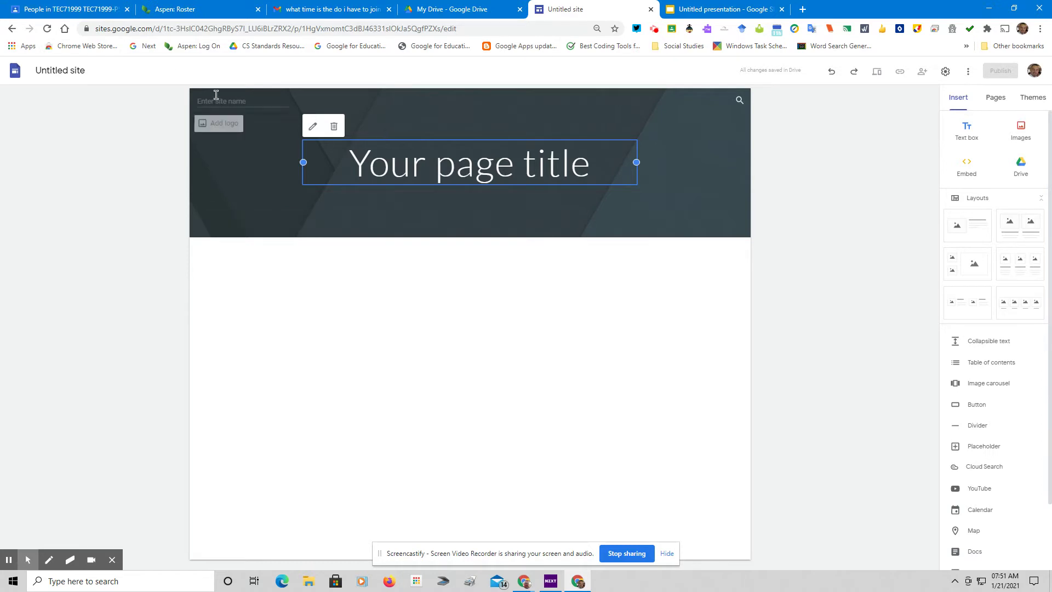
Step: Rename 'Untitled site' to 'Mr Davis DP', correcting a typo along the way
left_click(97, 71)
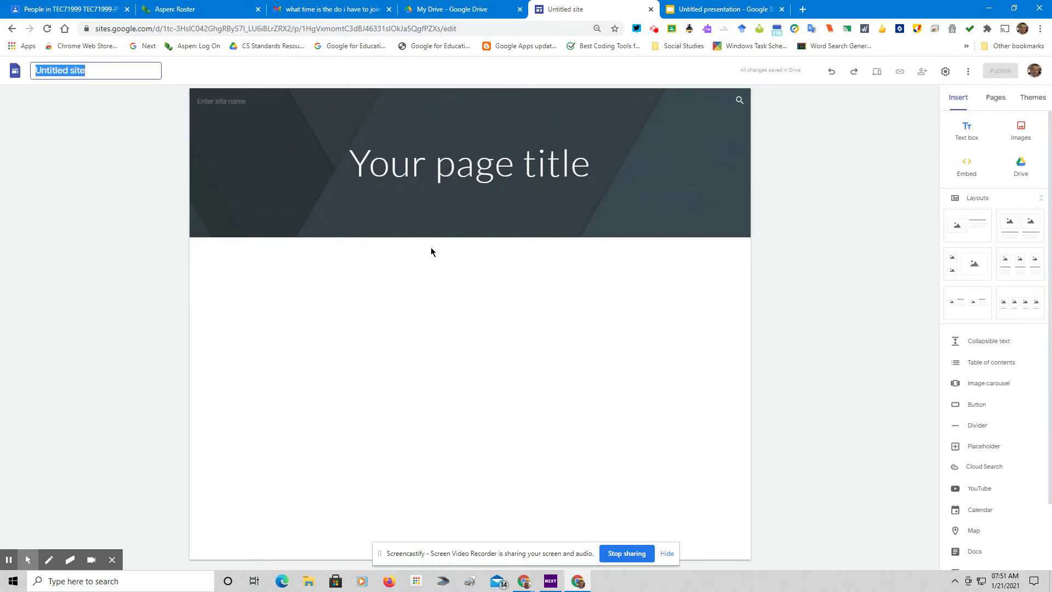
type("M")
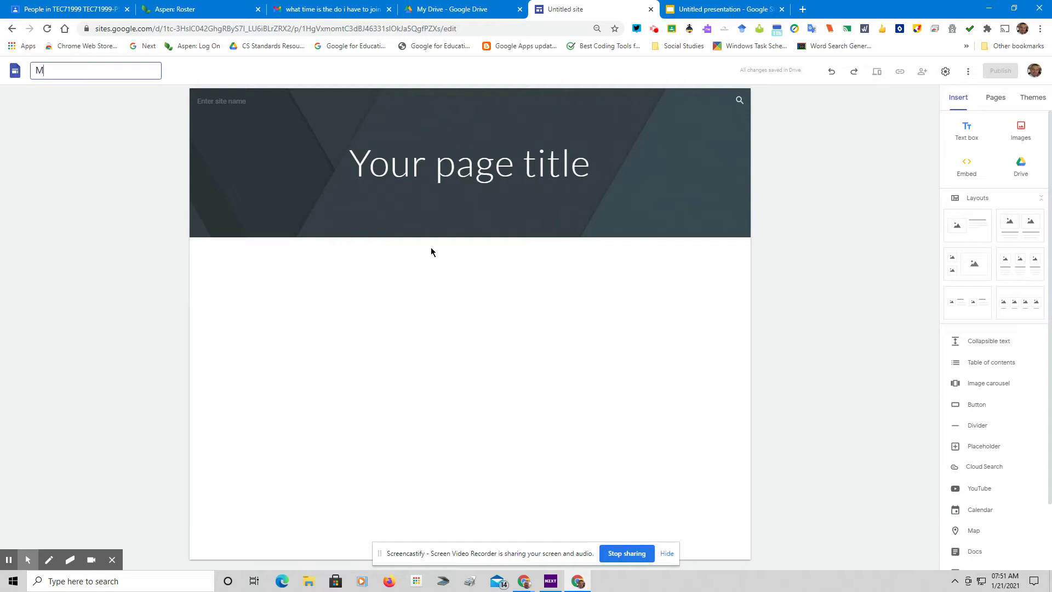
type("r.")
type("Davis")
key("BackSpace")
key("BackSpace")
key("BackSpace")
key("BackSpace")
key("BackSpace")
key("BackSpace")
type("Davis ")
type("DP")
left_click(62, 148)
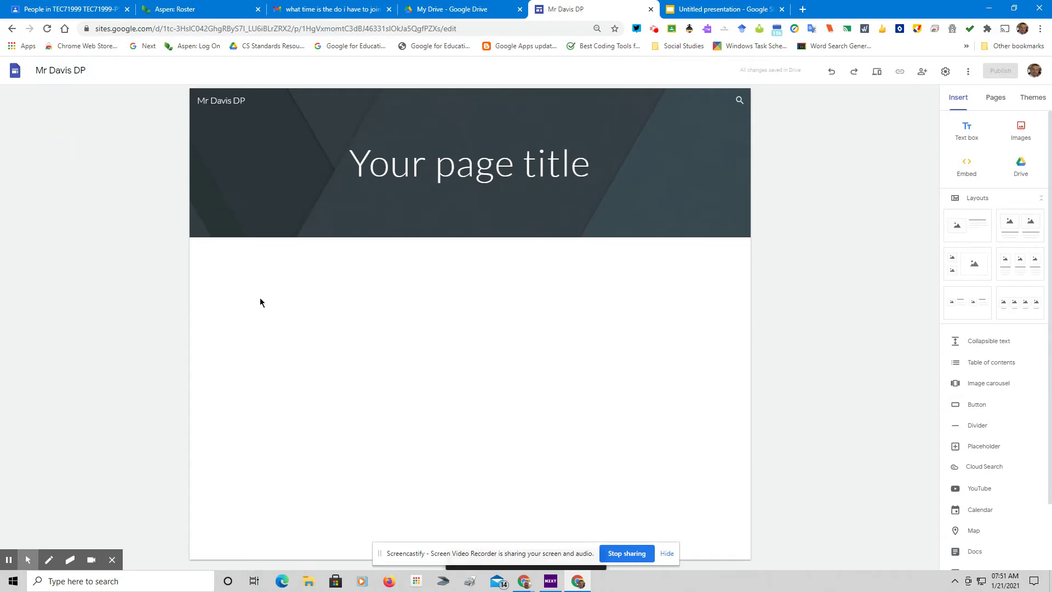
Step: Replace the 'Your page title' placeholder with 'Home Page'
mouse_move(470, 162)
left_click(571, 163)
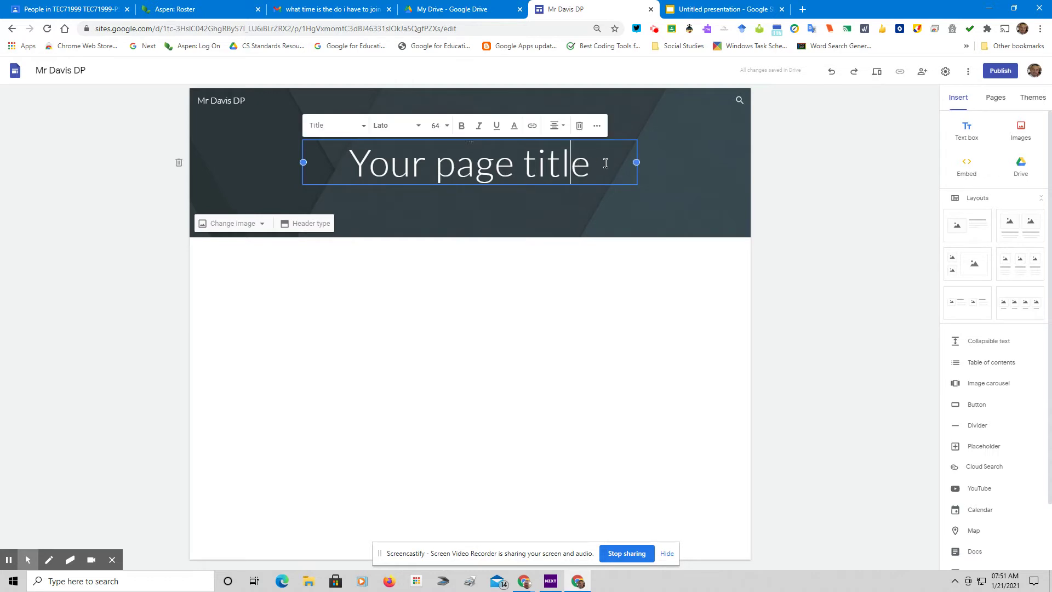
left_click_drag(590, 163, 285, 160)
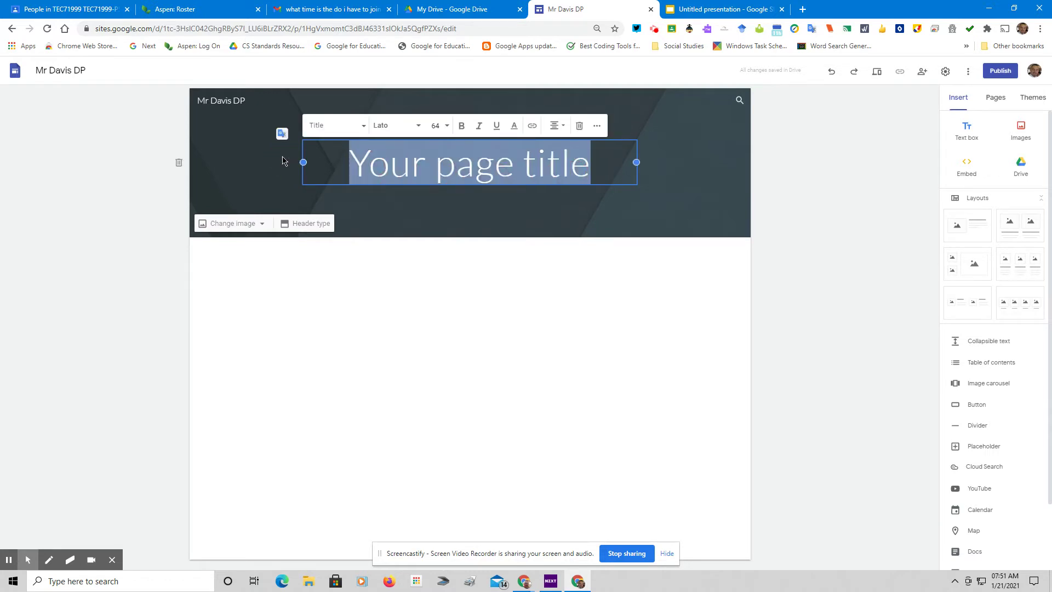
type("Home Page")
left_click(461, 258)
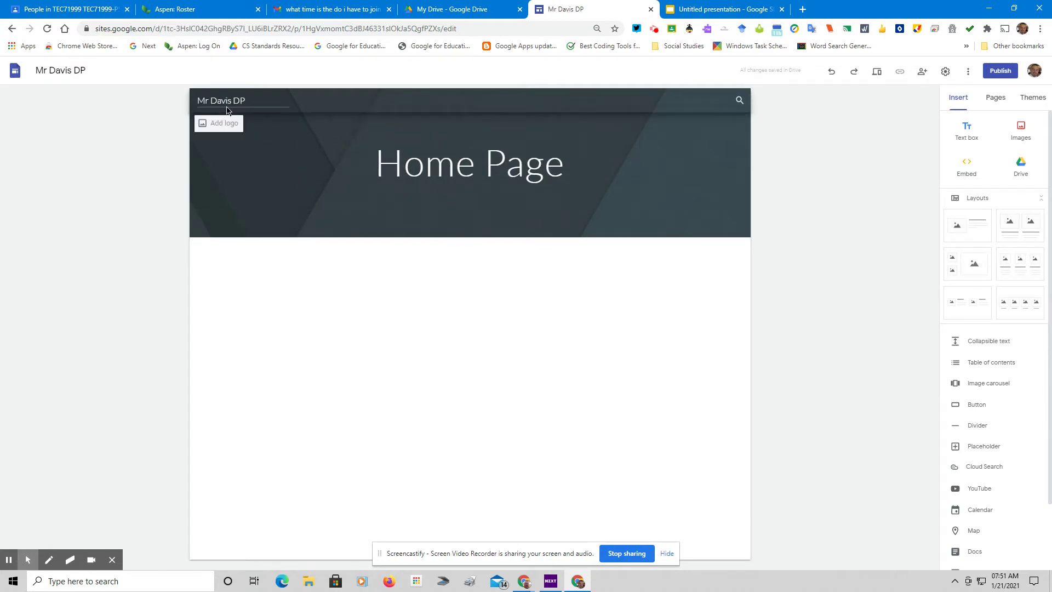
left_click(483, 167)
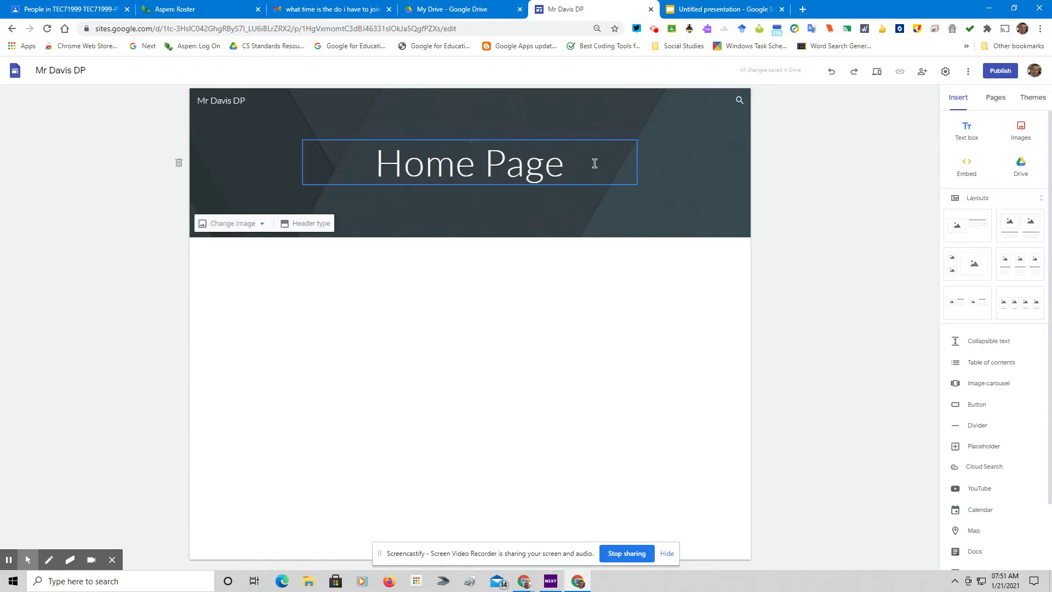
left_click(603, 206)
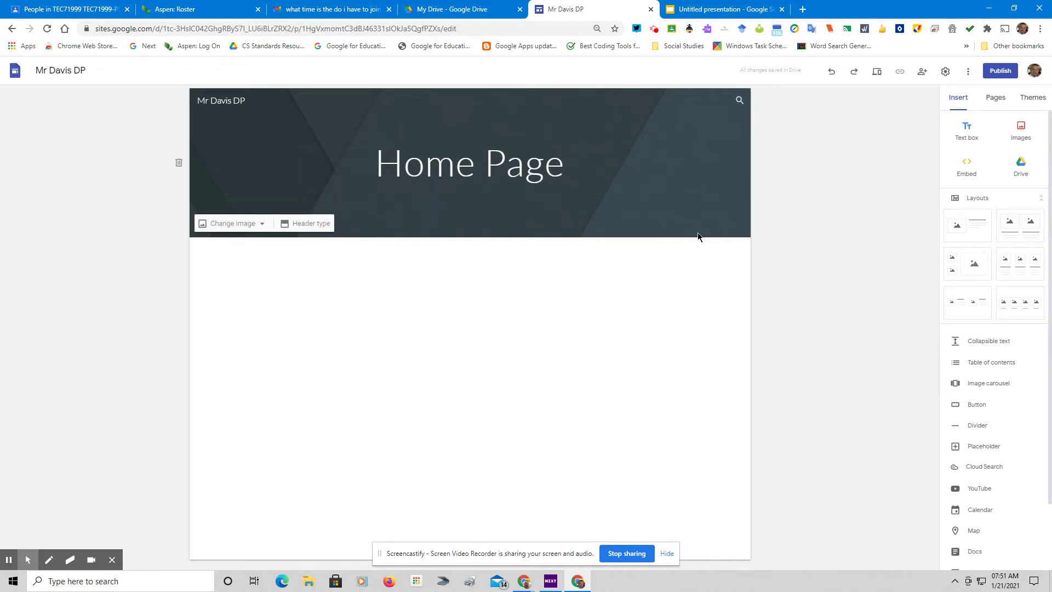
Step: Publish the site at the 'mr-davis-dp' address and copy its published link
left_click(1000, 72)
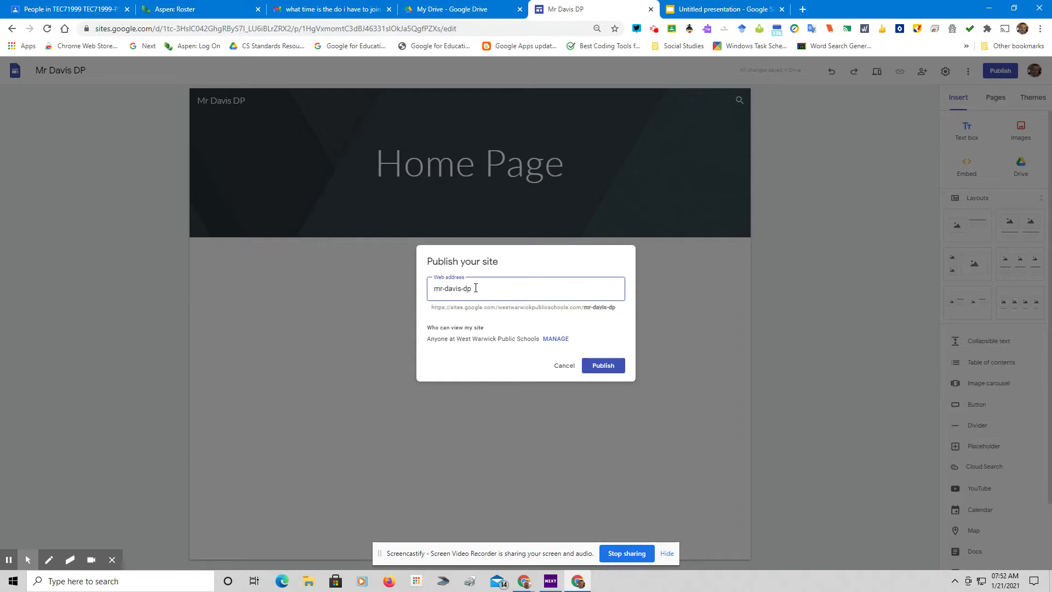
left_click(603, 365)
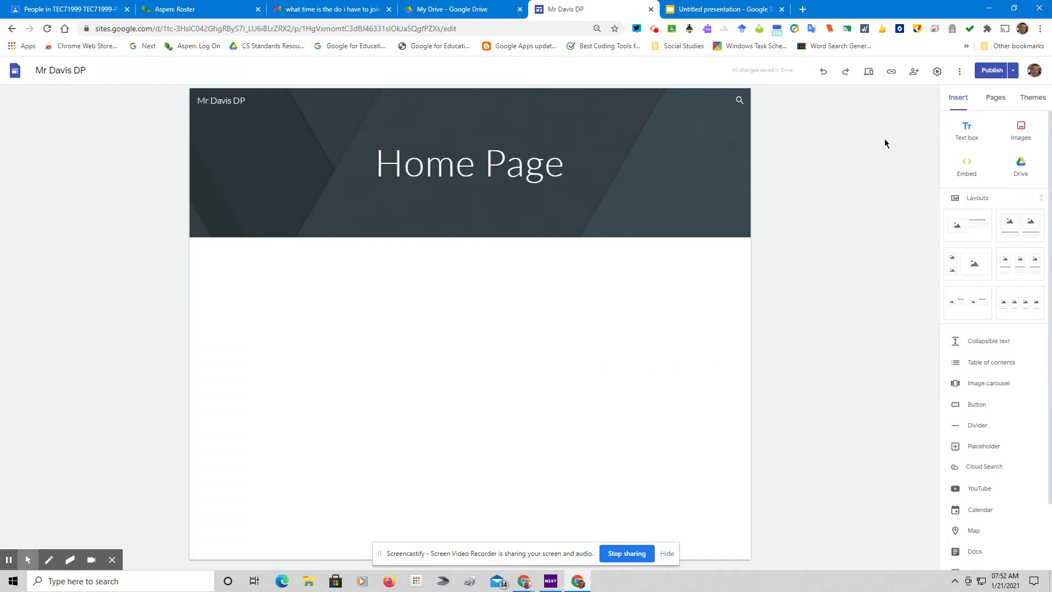
left_click(891, 71)
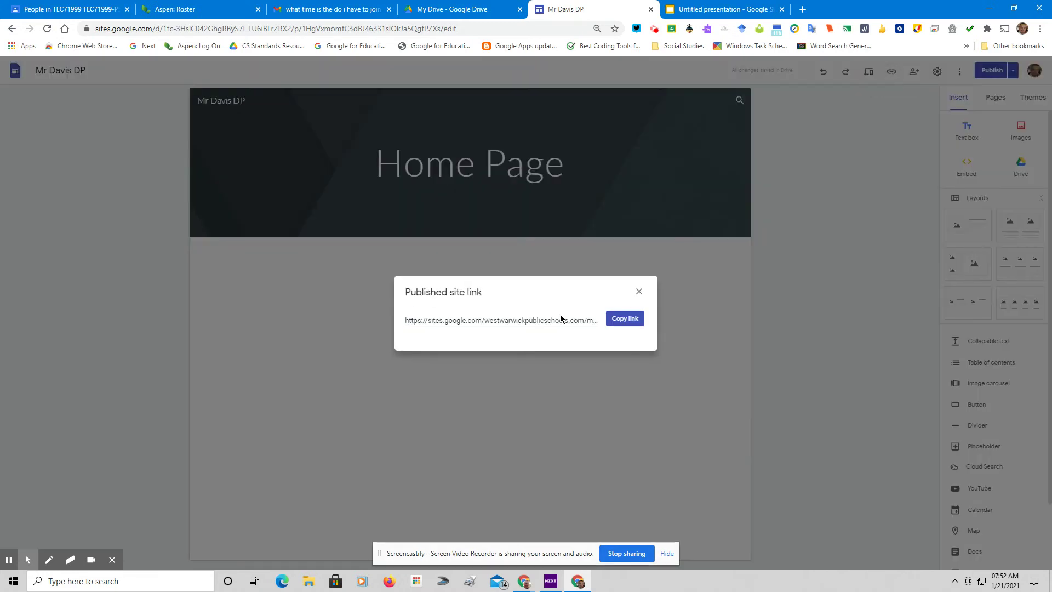
left_click(627, 319)
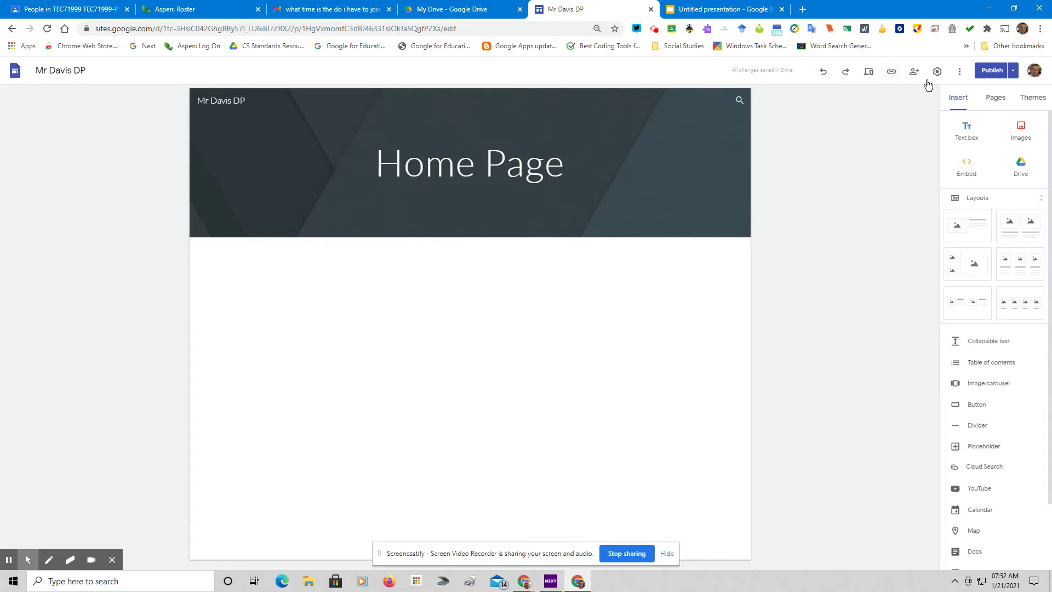
left_click(870, 76)
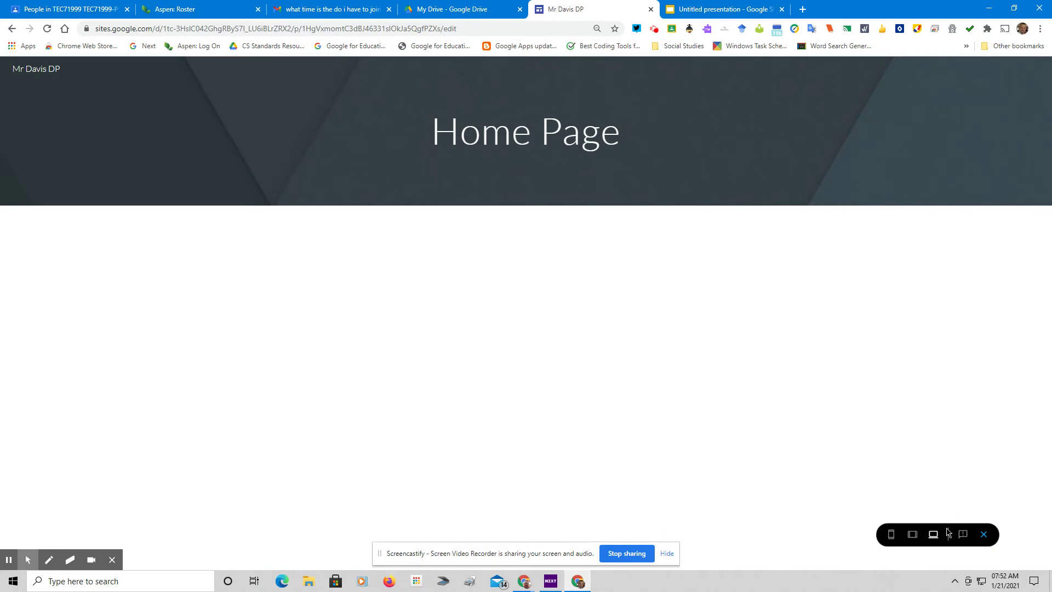
left_click(913, 536)
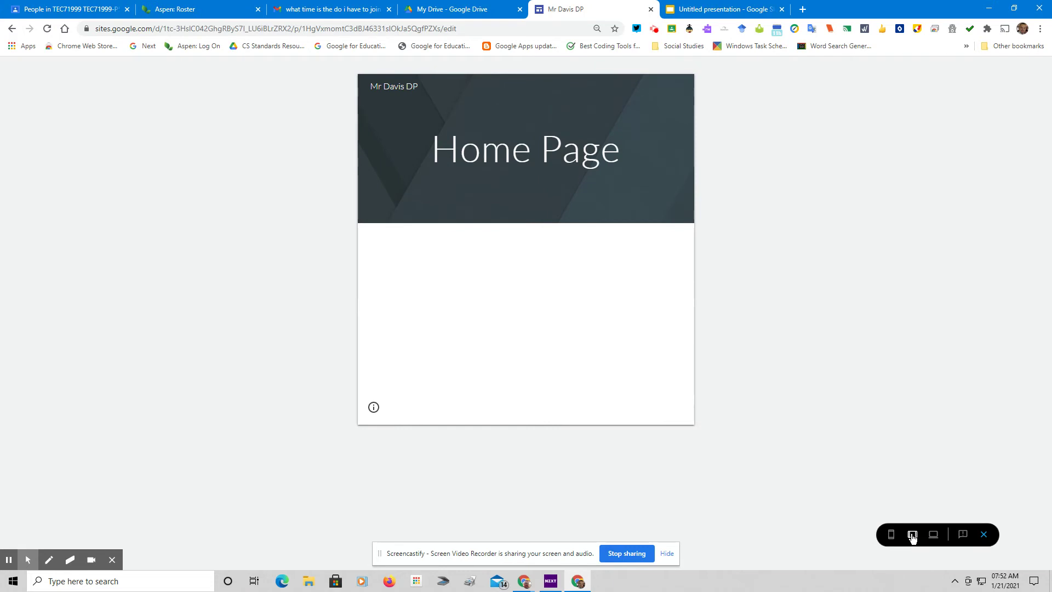
left_click(891, 536)
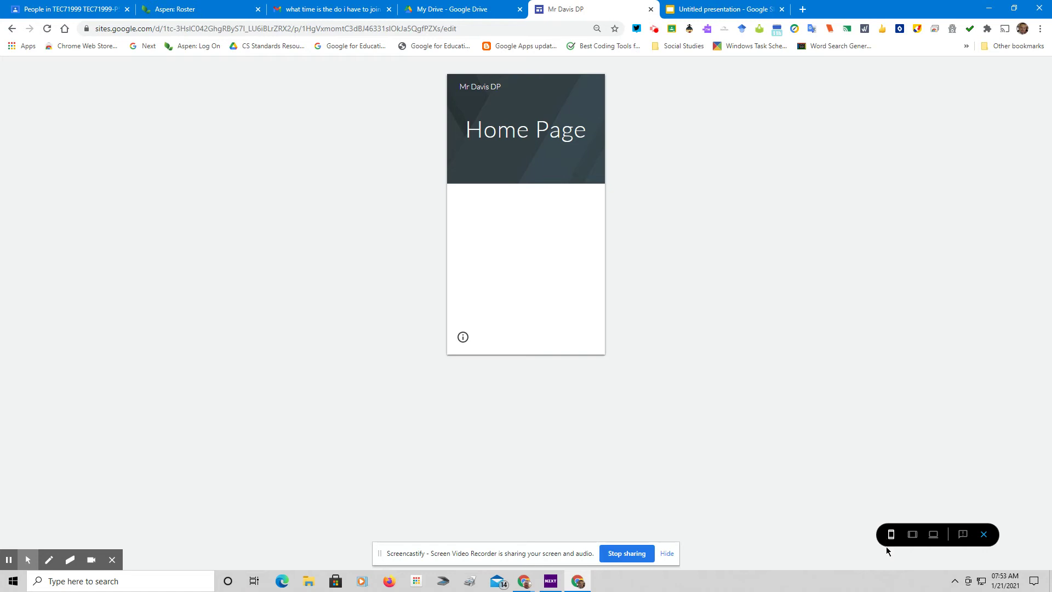
left_click(986, 537)
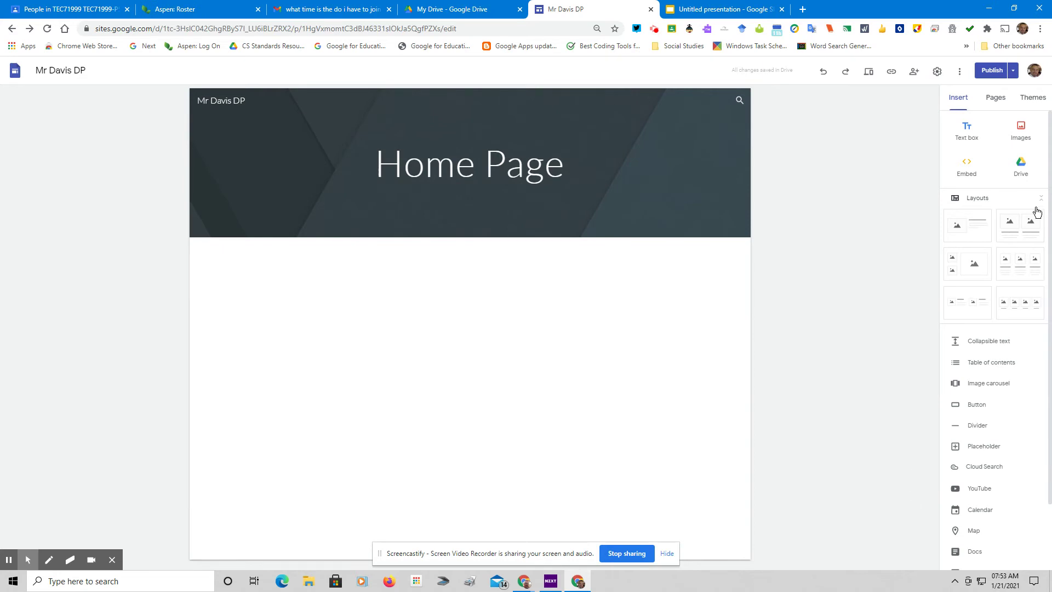
Step: Try teal, purple and custom green and blue colours from the Themes panel
left_click(1033, 97)
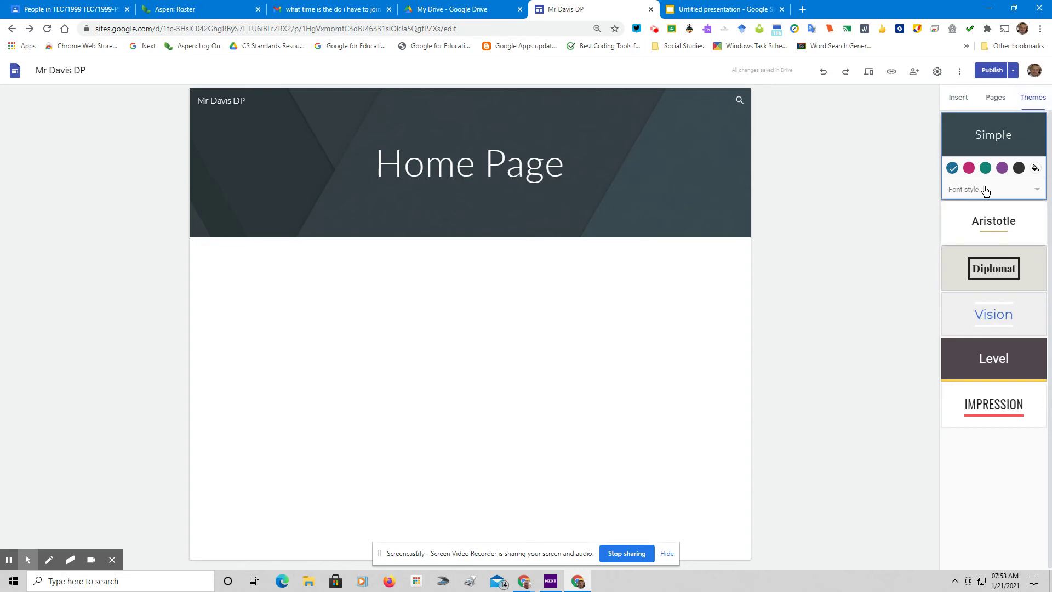
left_click(985, 169)
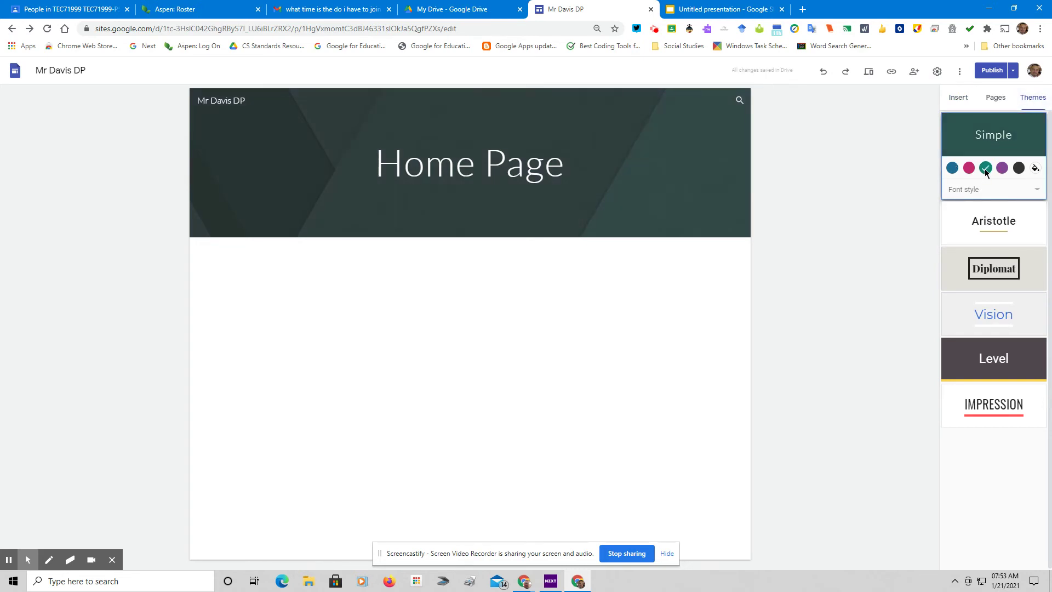
left_click(1004, 168)
left_click(1036, 168)
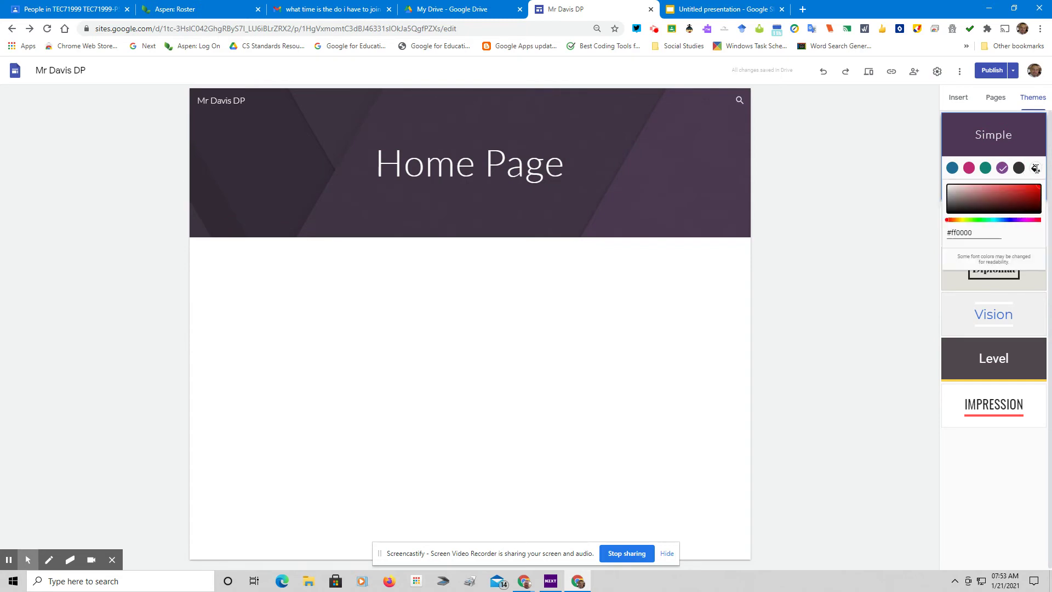
left_click(976, 217)
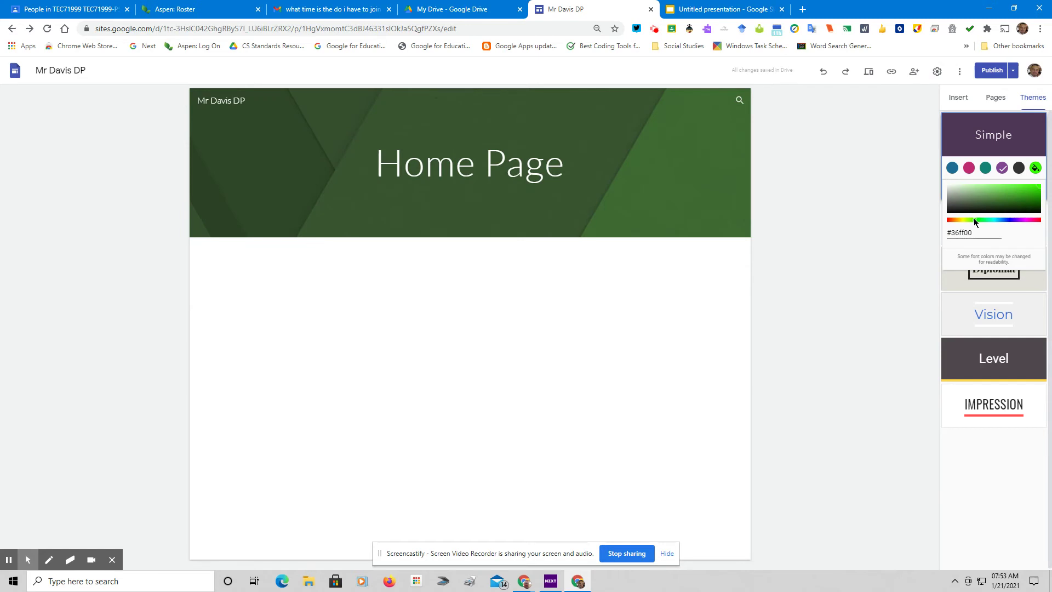
left_click(1000, 220)
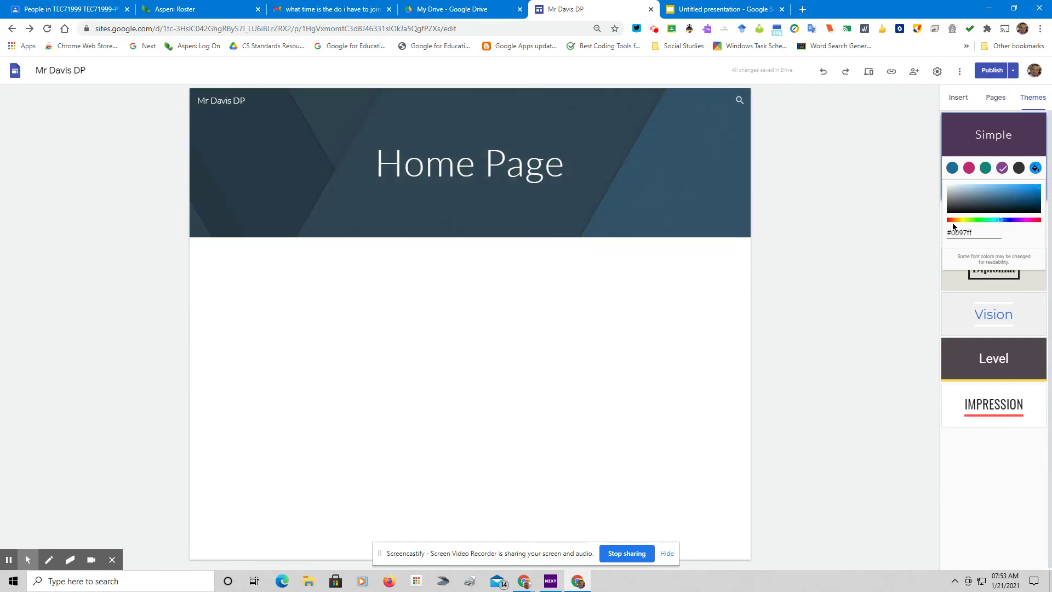
left_click(915, 236)
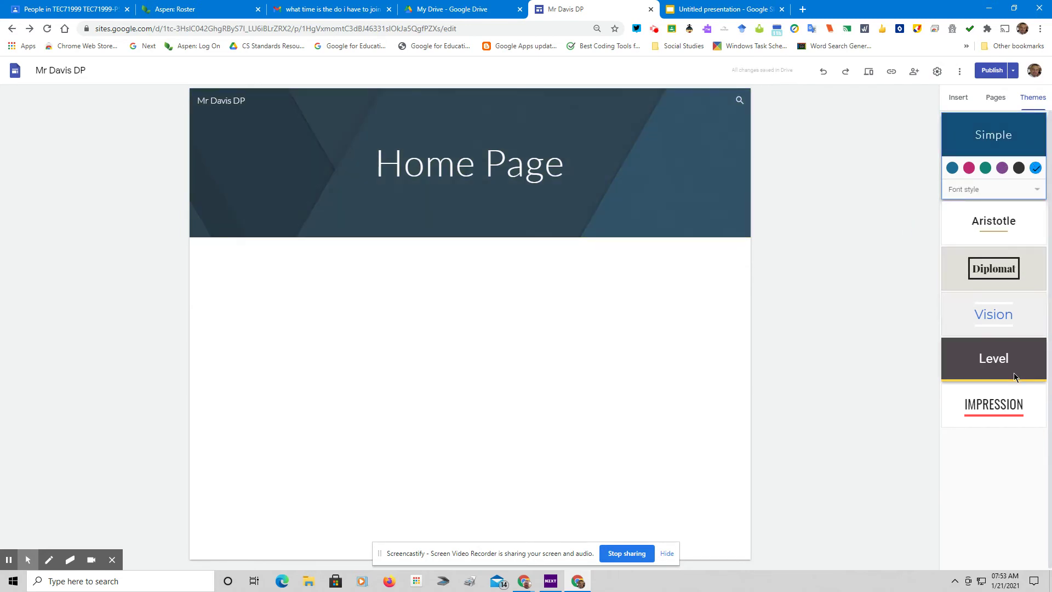
Step: Apply the Impression theme, trying yellow before settling on a slate grey accent
left_click(1009, 405)
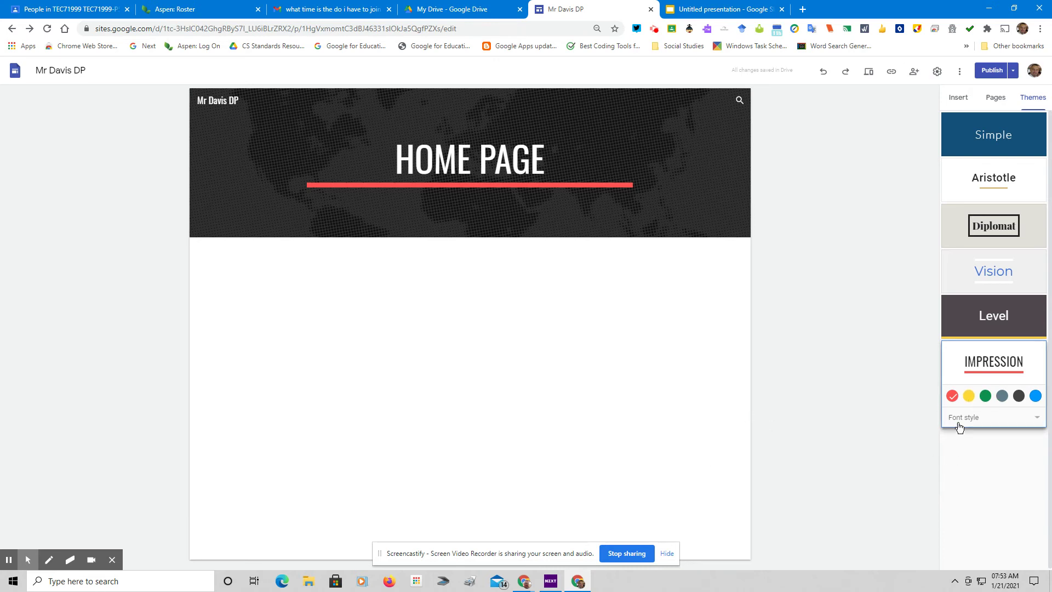
left_click(970, 396)
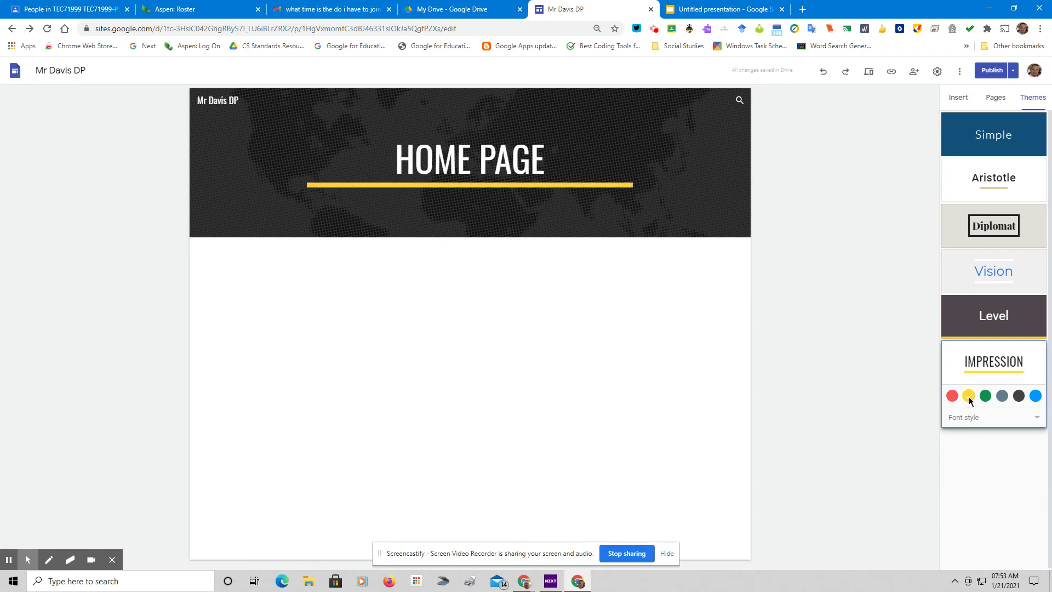
left_click(1040, 421)
left_click(1002, 397)
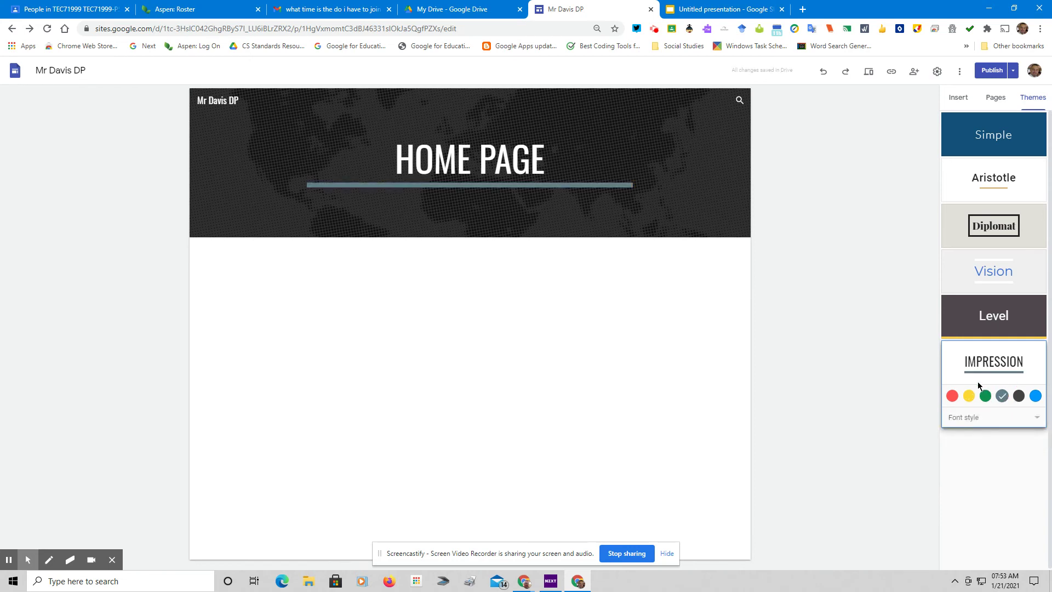
mouse_move(221, 227)
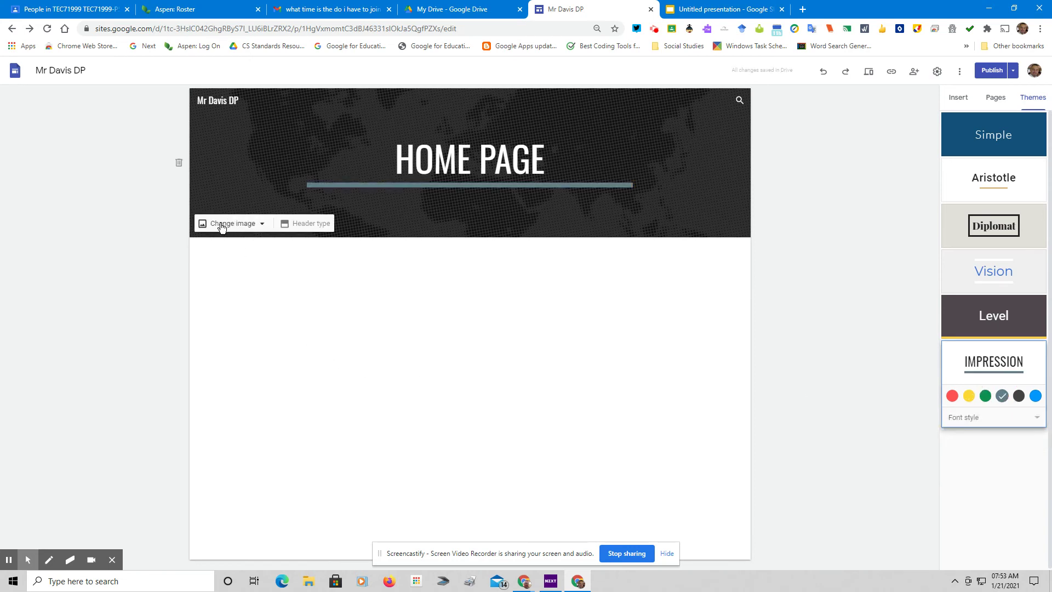
Step: Try the Cover and Banner header types, then settle on Title only
left_click(304, 224)
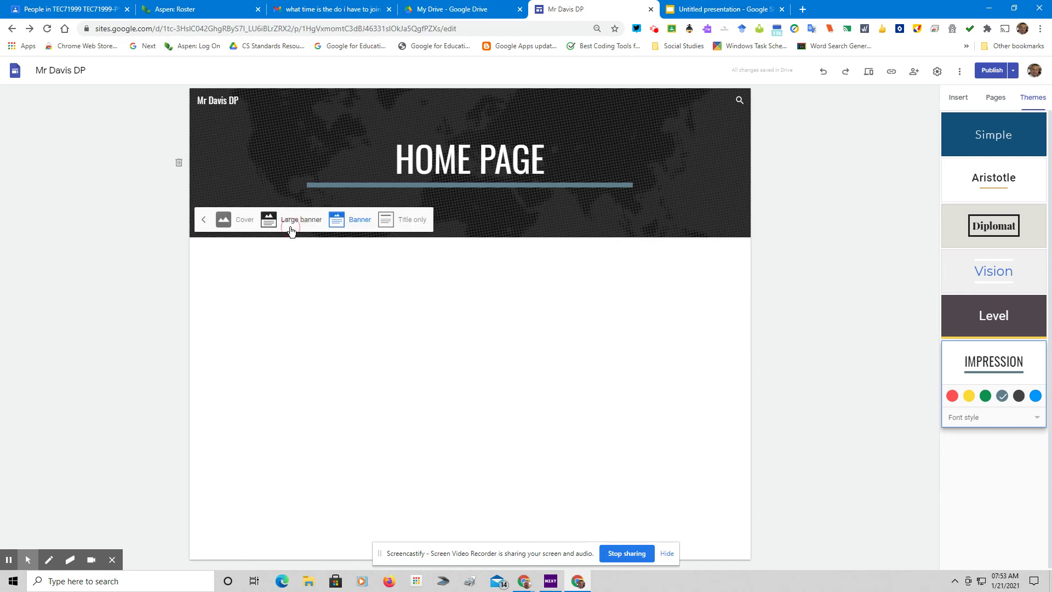
left_click(407, 222)
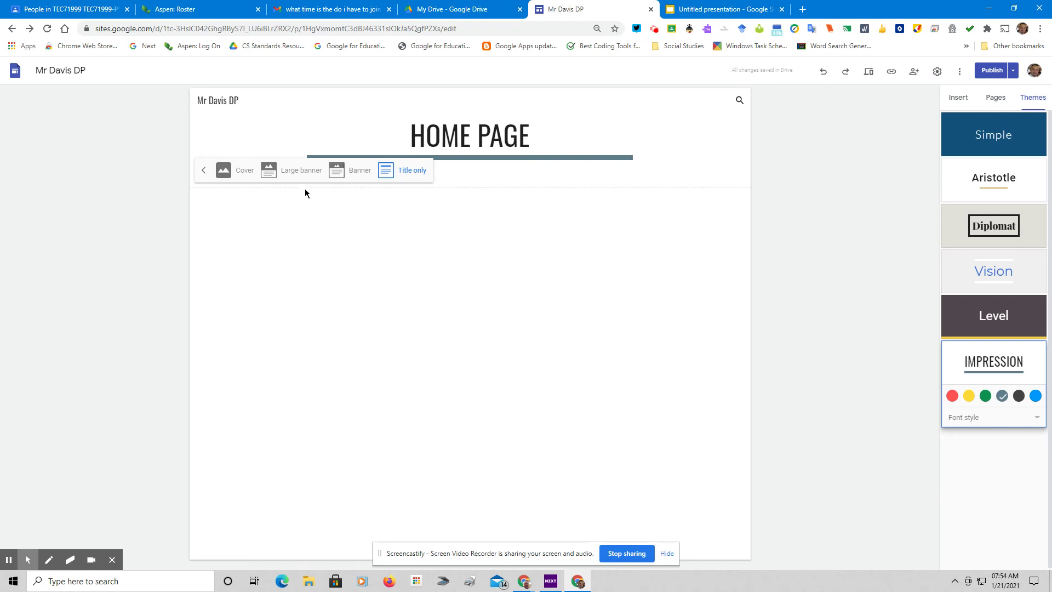
left_click(222, 170)
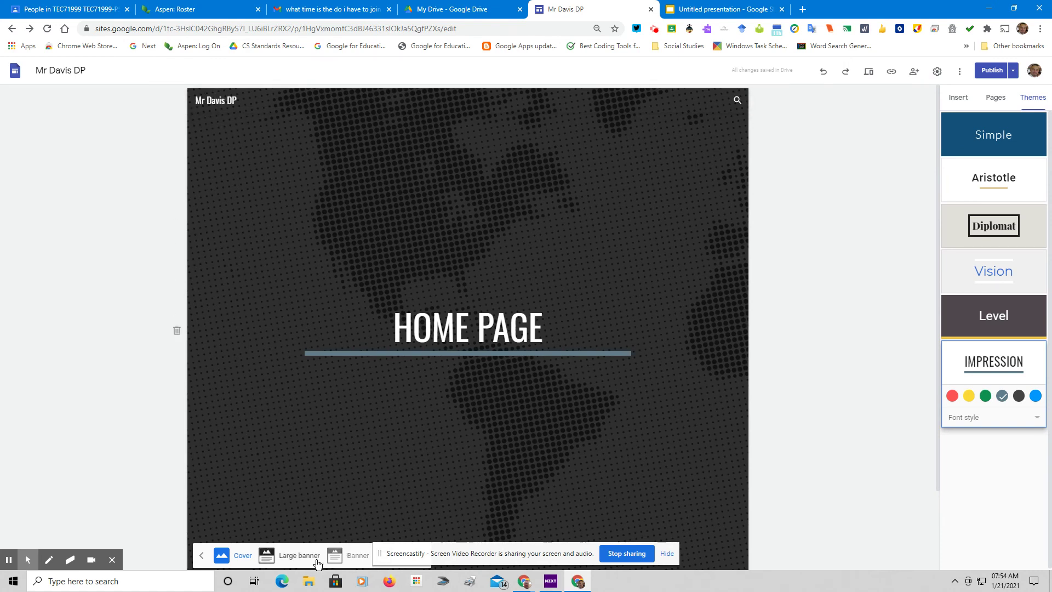
left_click(348, 555)
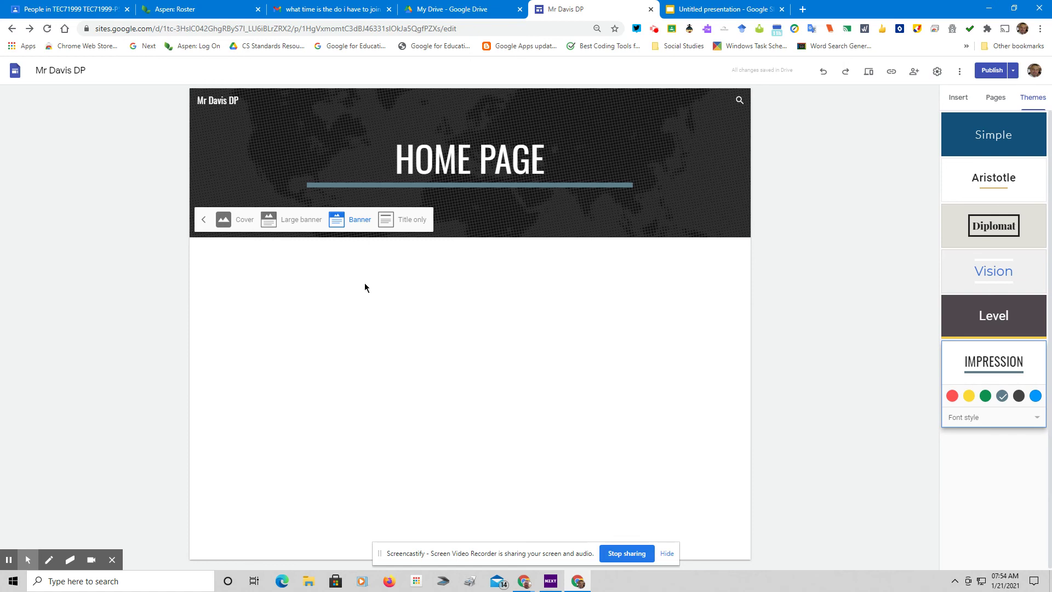
left_click(403, 219)
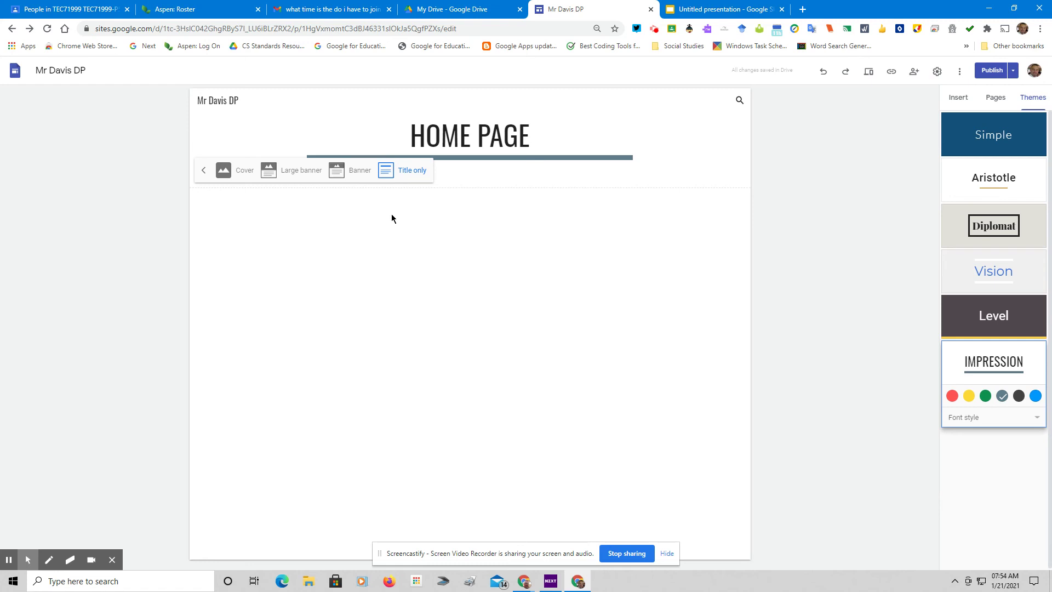
Step: Review and publish the site changes, then show the Google apps list in Drive
left_click(993, 71)
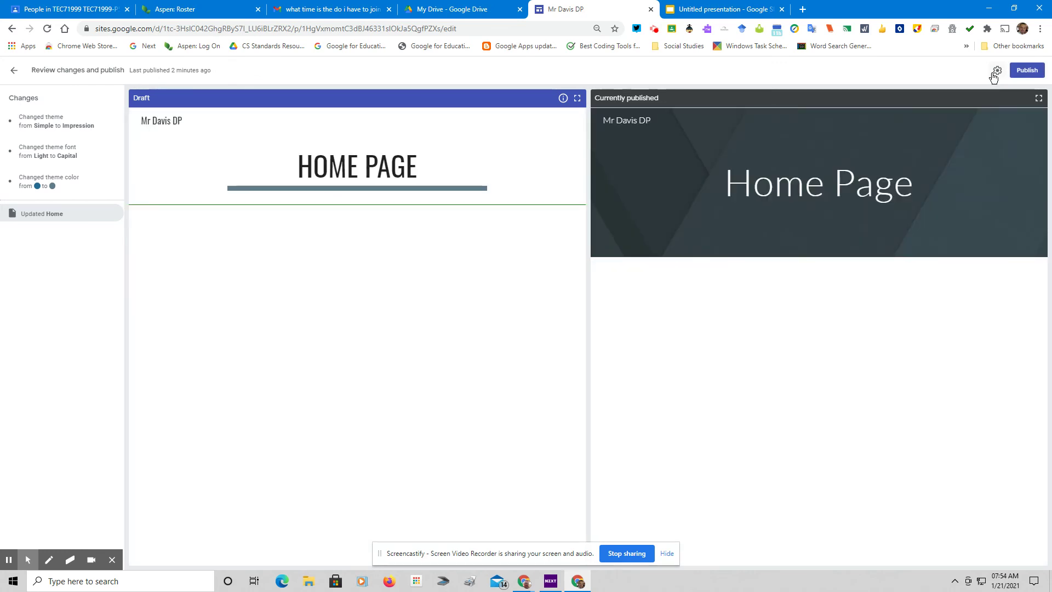
left_click(1027, 70)
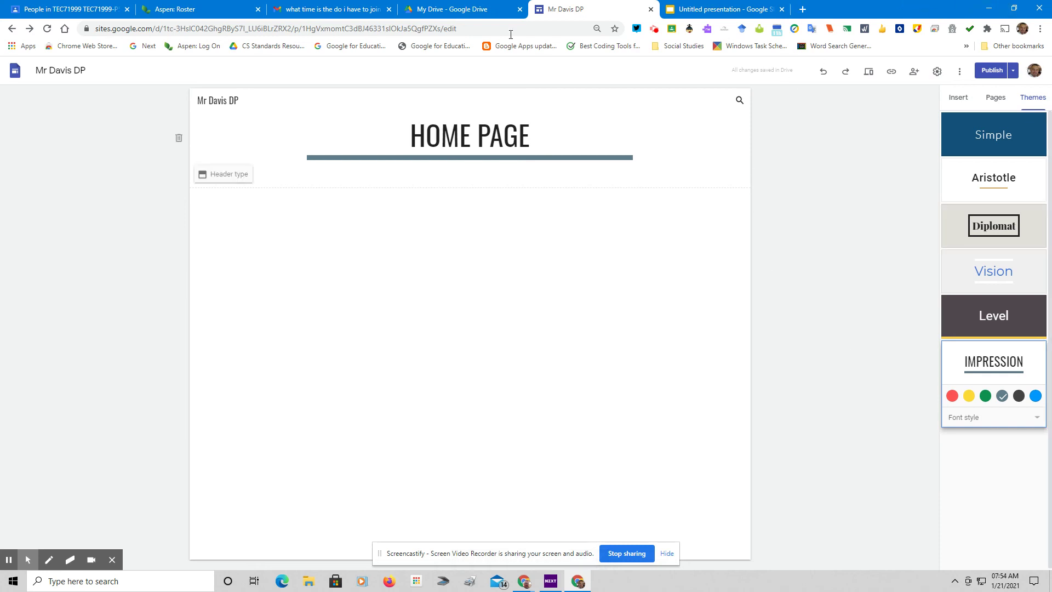
left_click(457, 9)
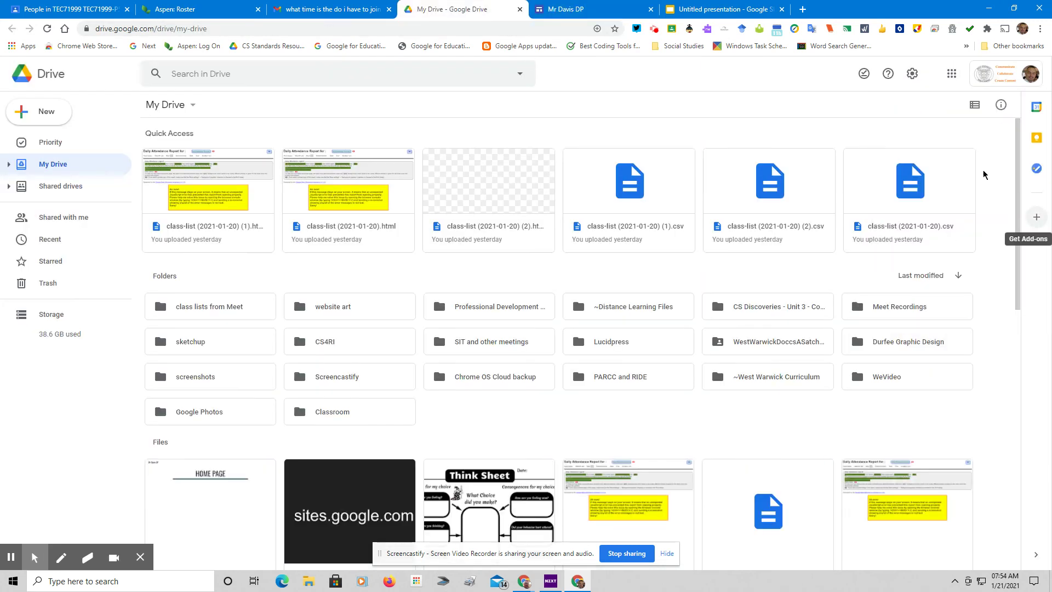
left_click(951, 74)
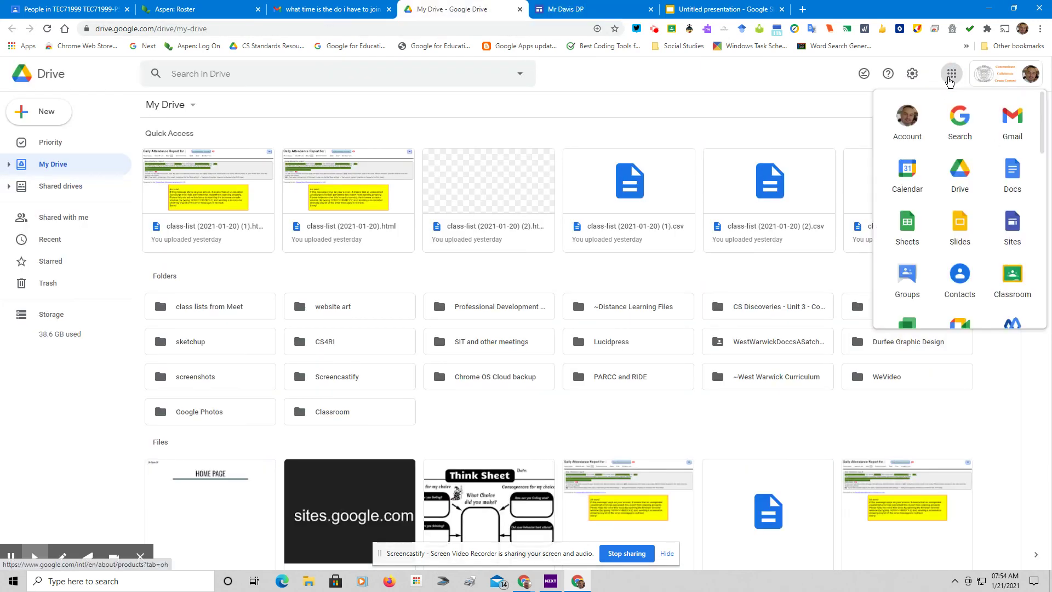